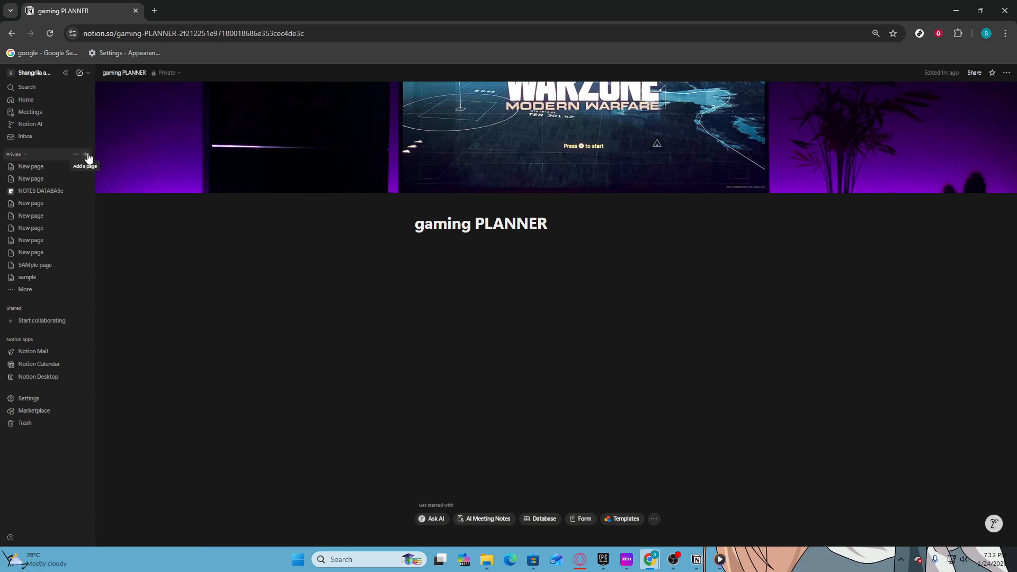
Create a new blank private page and give it a starry space cover image.
left_click(87, 154)
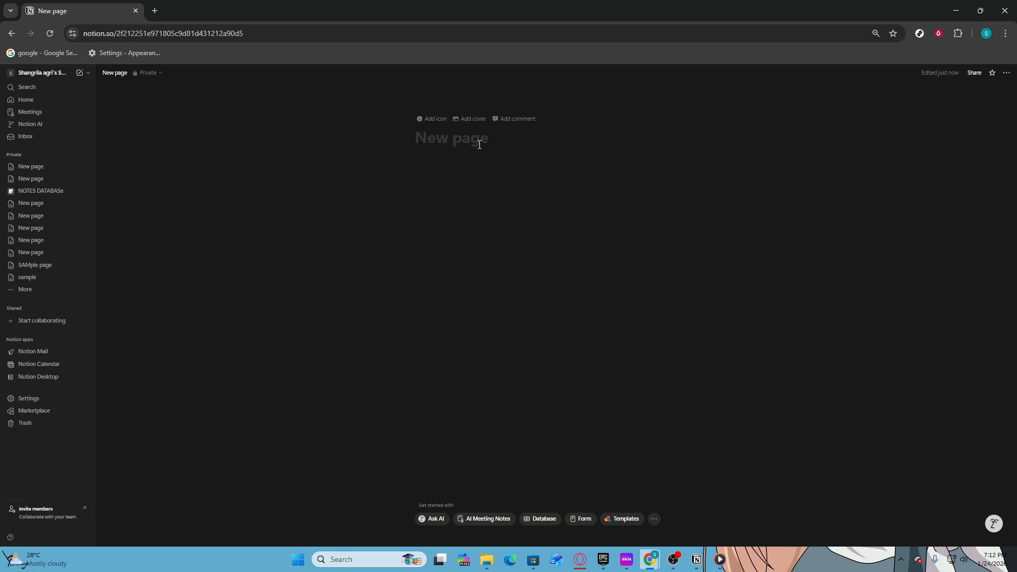
left_click(471, 119)
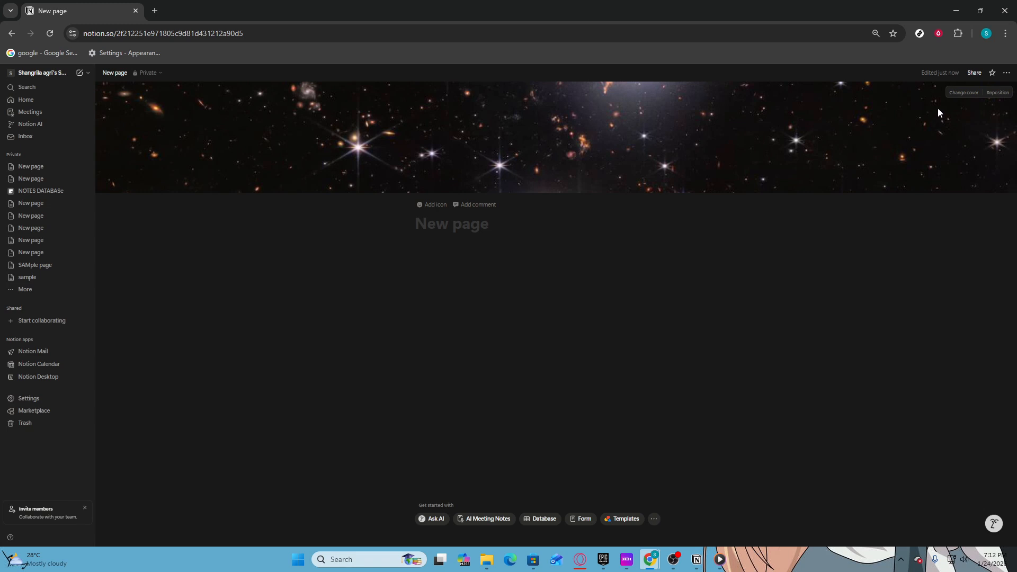
Replace the cover with the teal-and-purple controller photo from an Unsplash 'gaming' search.
left_click(957, 94)
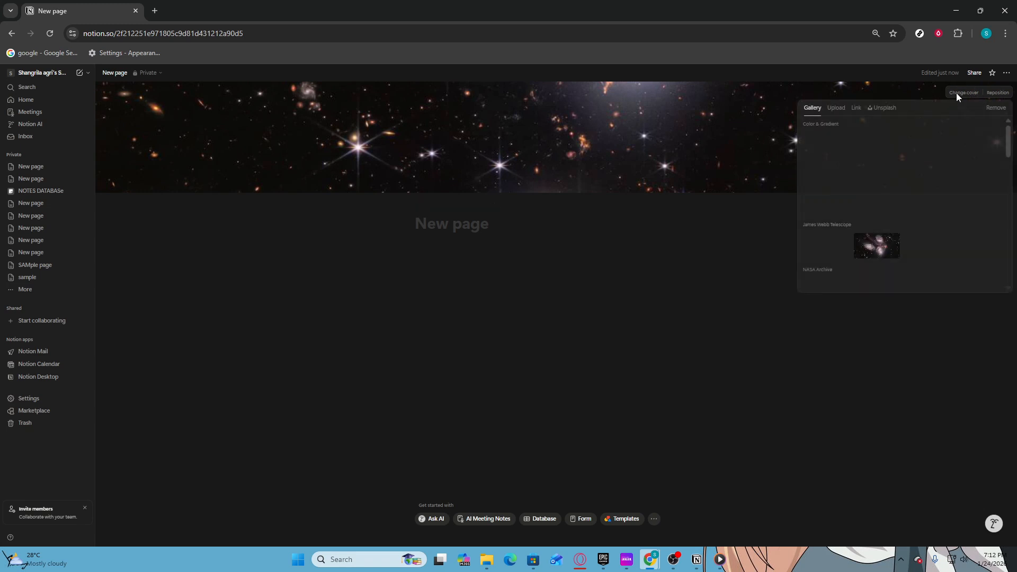
left_click(883, 108)
type("gaming")
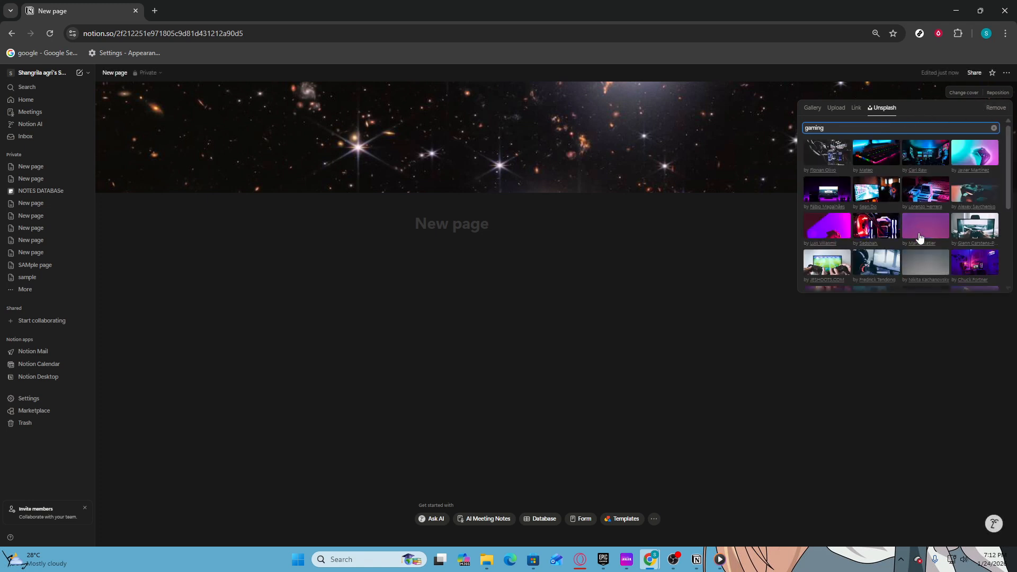
left_click(965, 158)
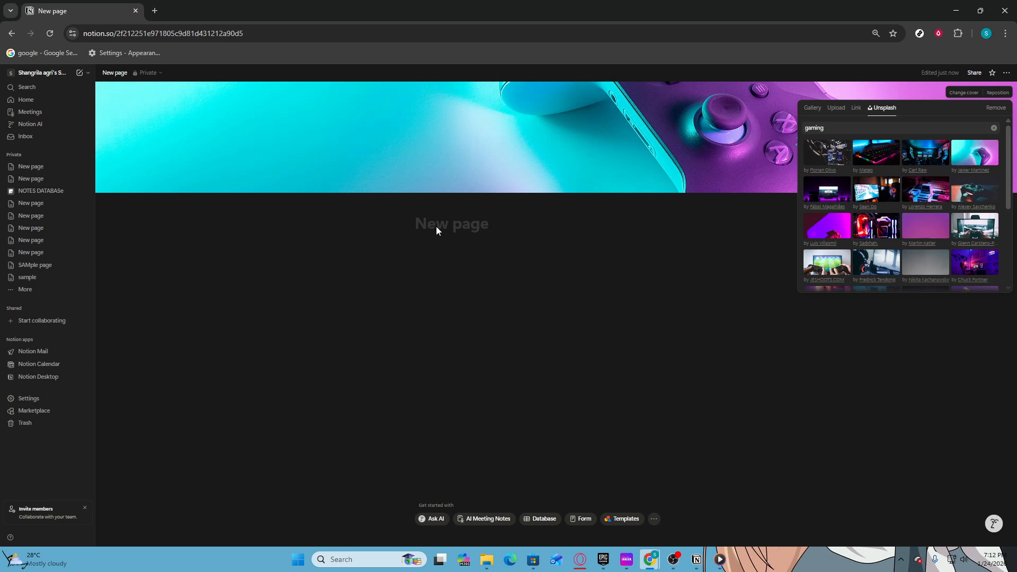
left_click(446, 215)
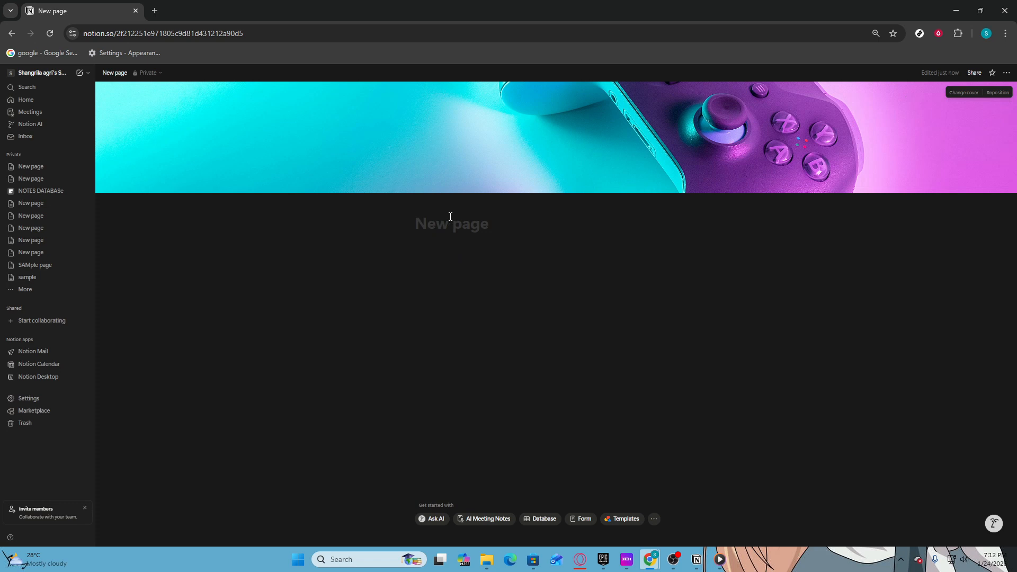
left_click(451, 216)
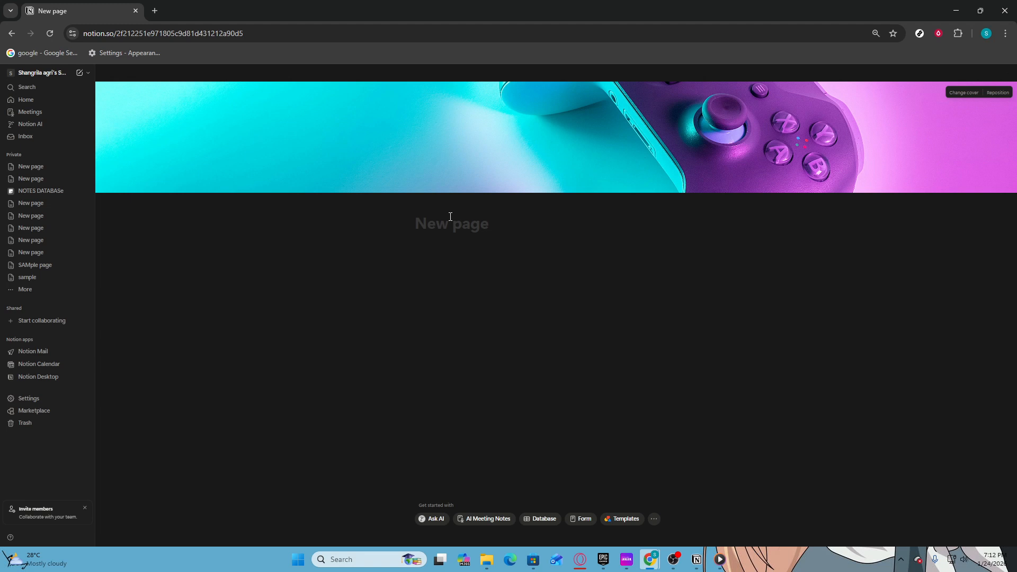
Title the page 'gaming planner' and enter /3C in the body to filter for 3 columns.
type("gaming ")
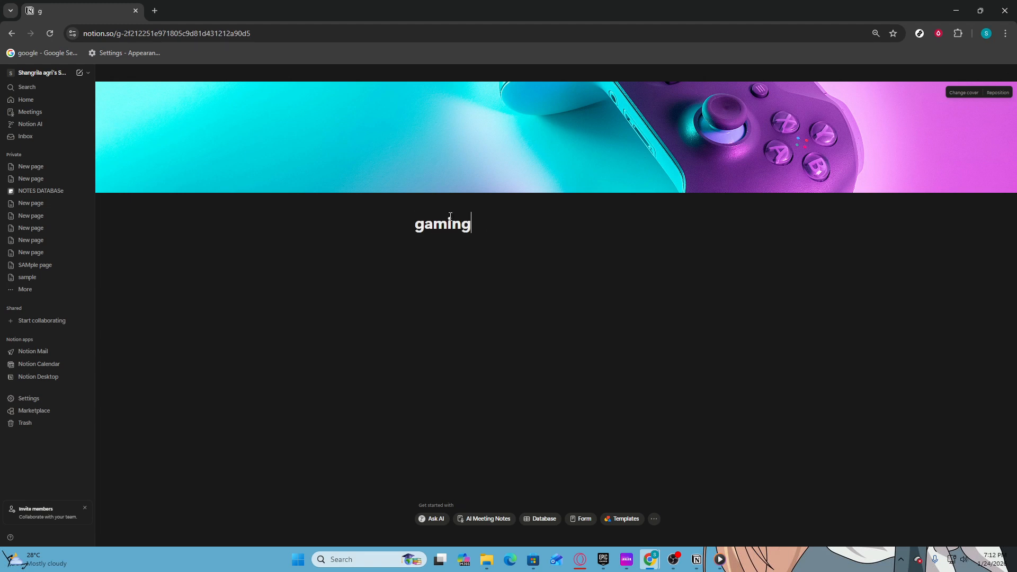
type("p")
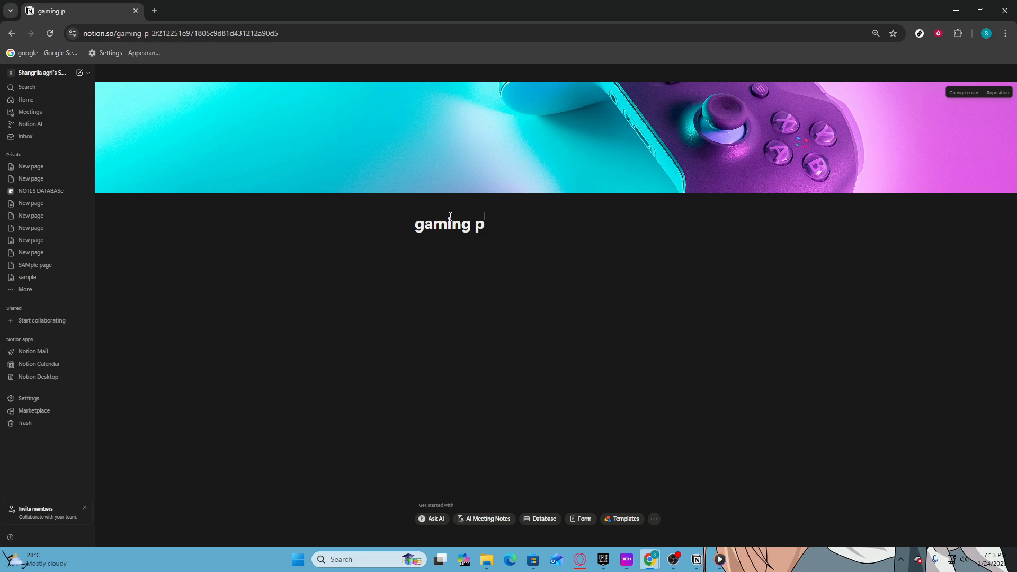
type("lanner")
key("Return")
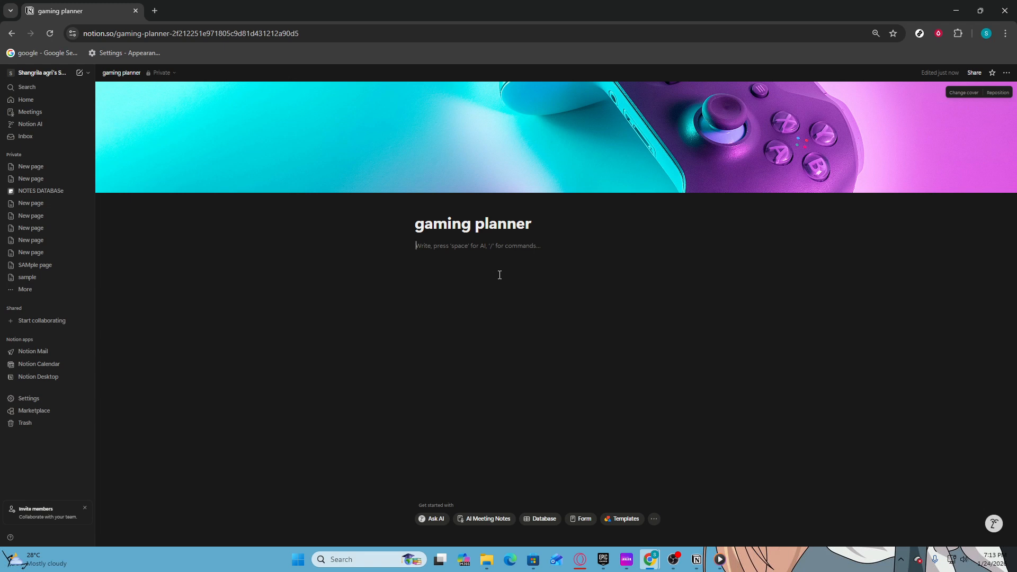
type("/3C")
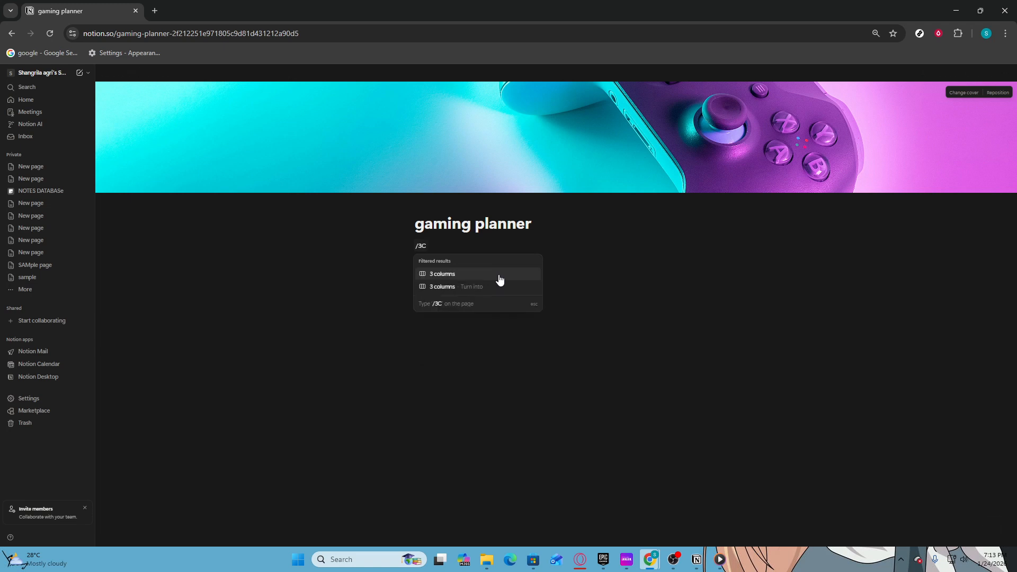
Insert the 3-column layout and switch the page to Full width.
left_click(500, 275)
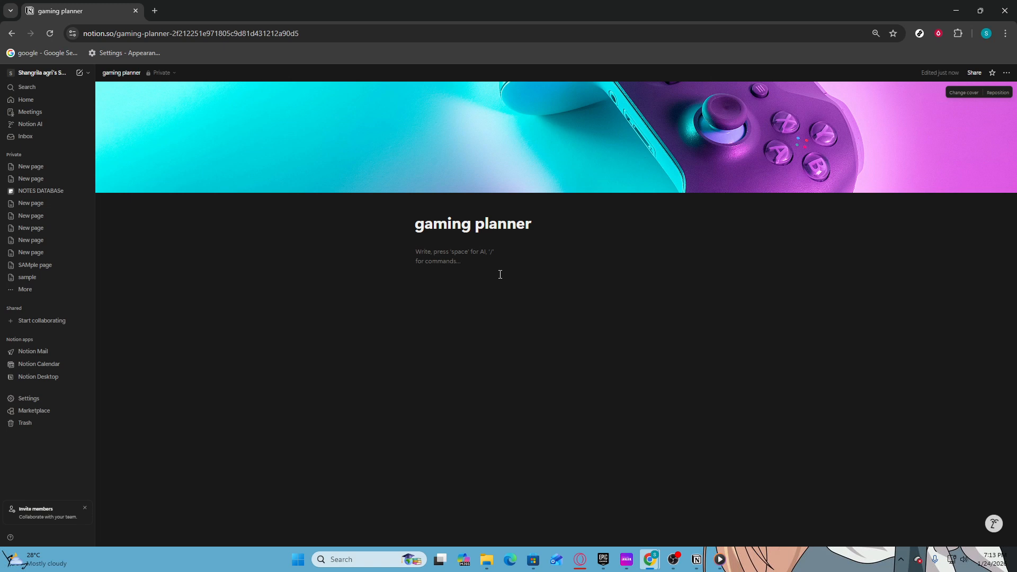
left_click(1006, 73)
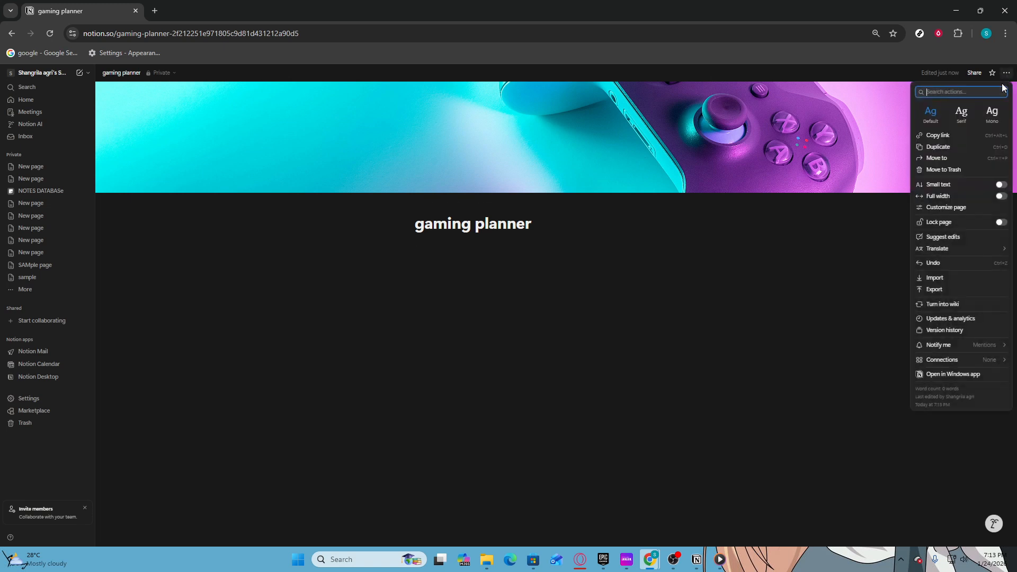
left_click(956, 197)
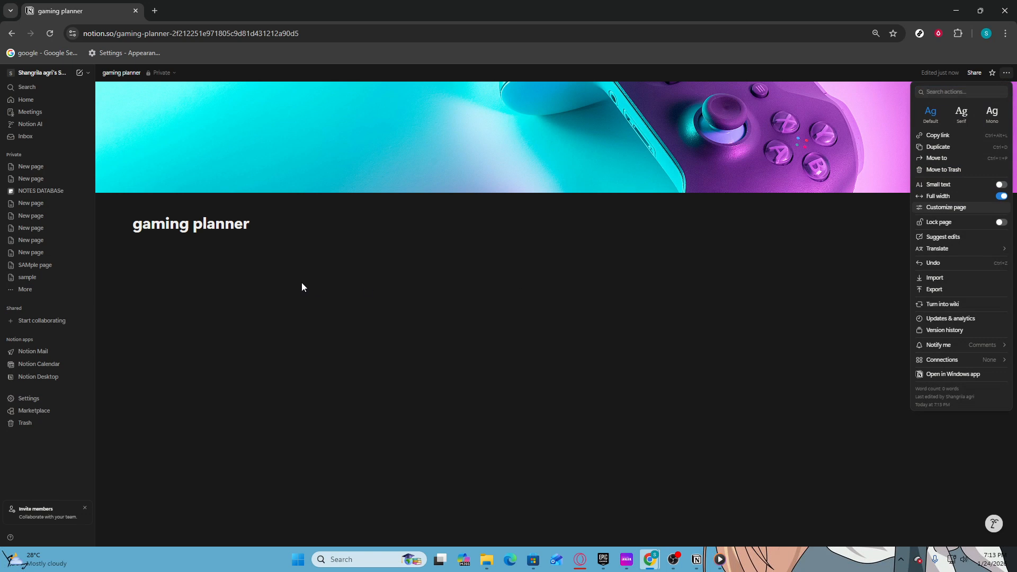
left_click(164, 252)
left_click(165, 253)
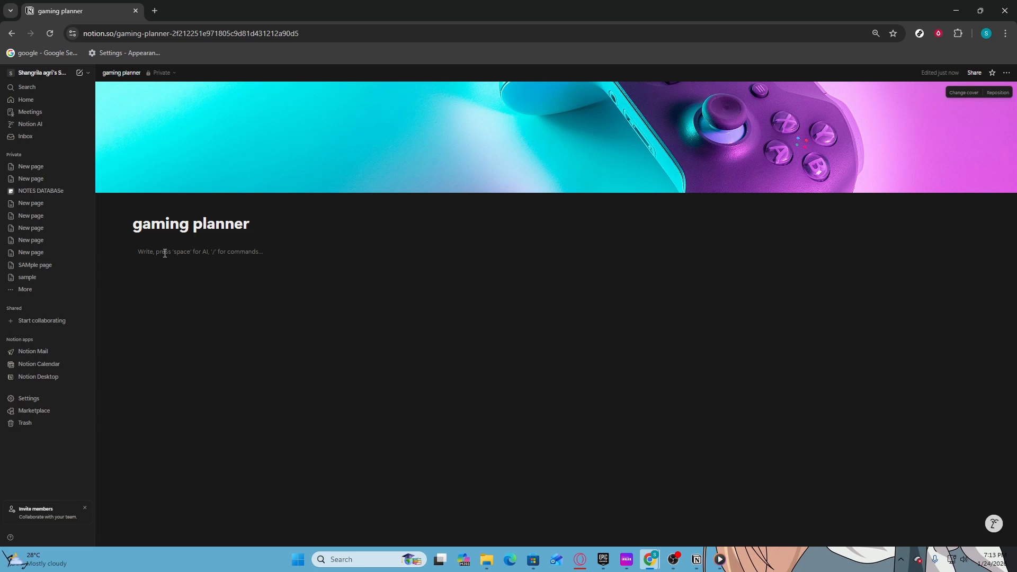
Insert an image block with the rainbow-lit keyboard photo from an Unsplash 'GAMING' search.
type("/")
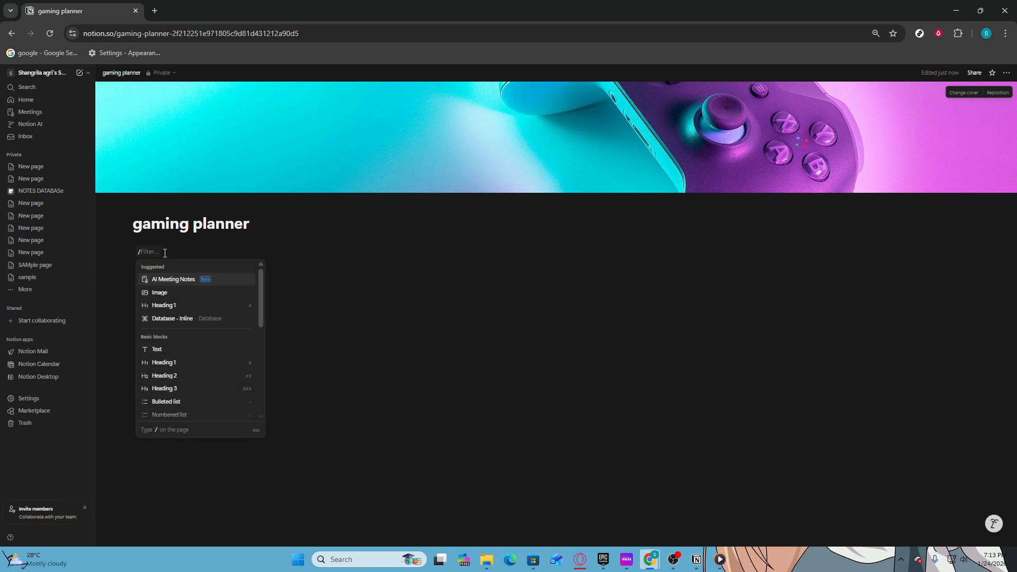
type("IMAGE")
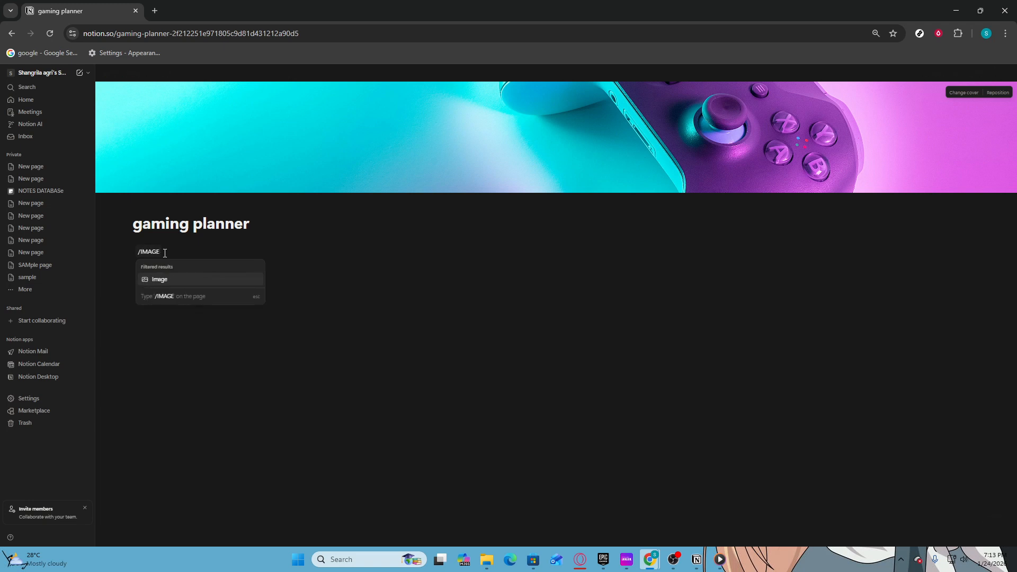
key("Return")
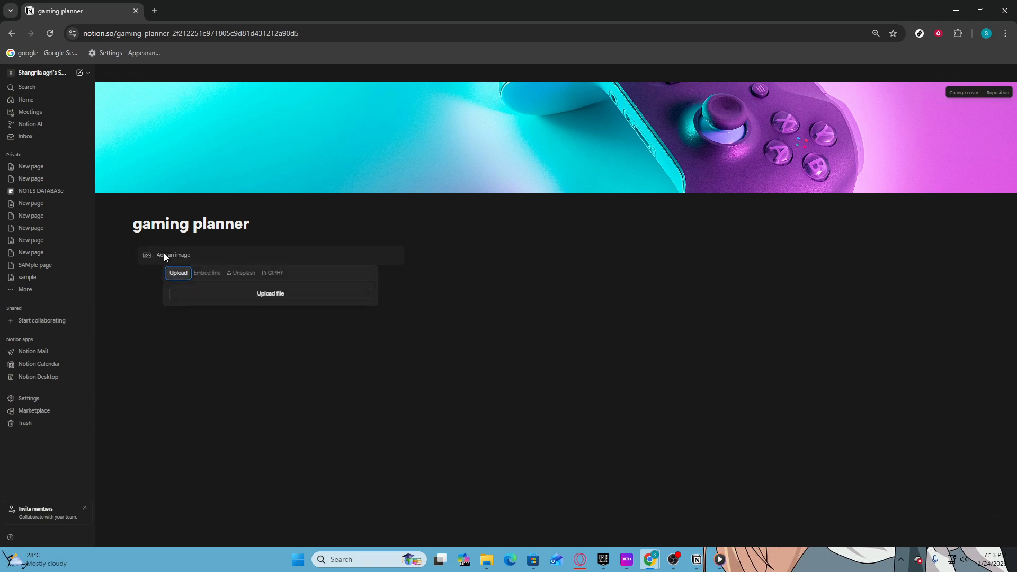
left_click(252, 277)
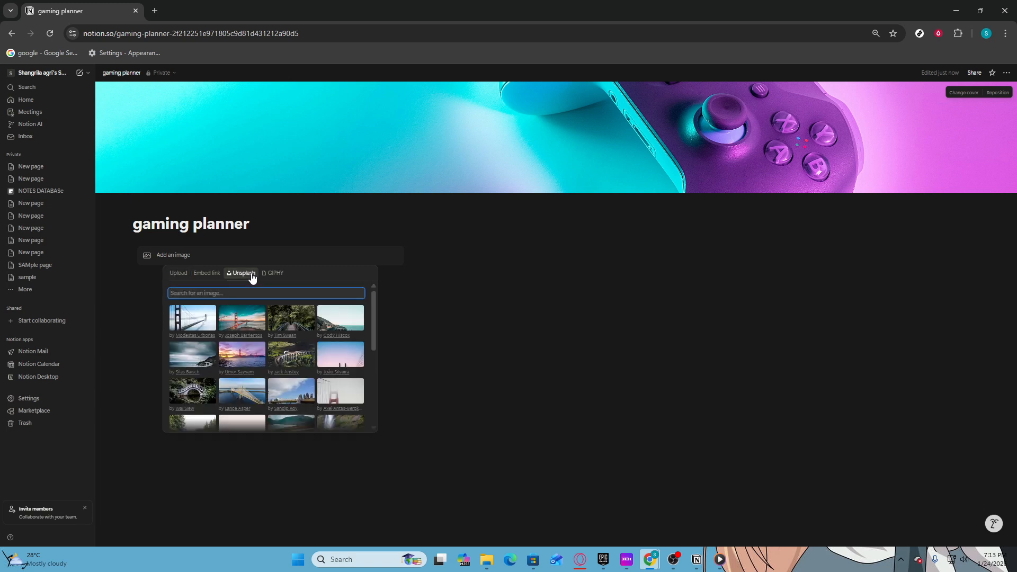
type("GAMING")
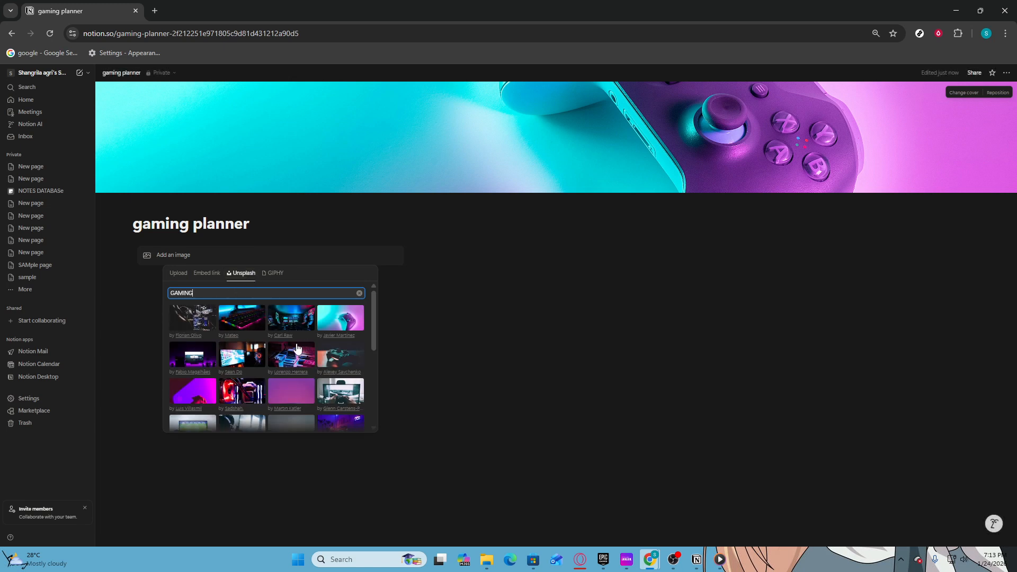
left_click(233, 326)
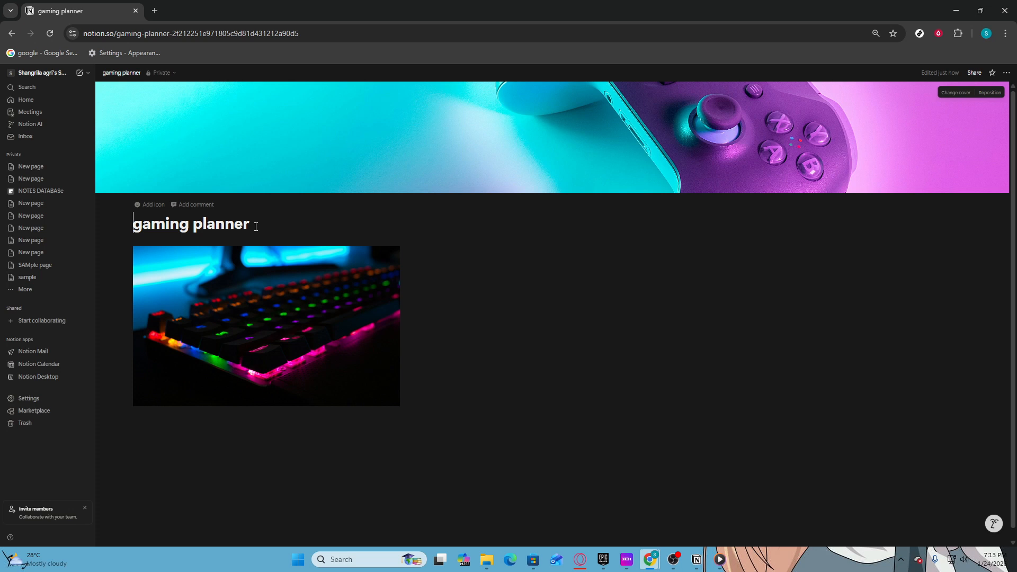
left_click(256, 226)
key("Return")
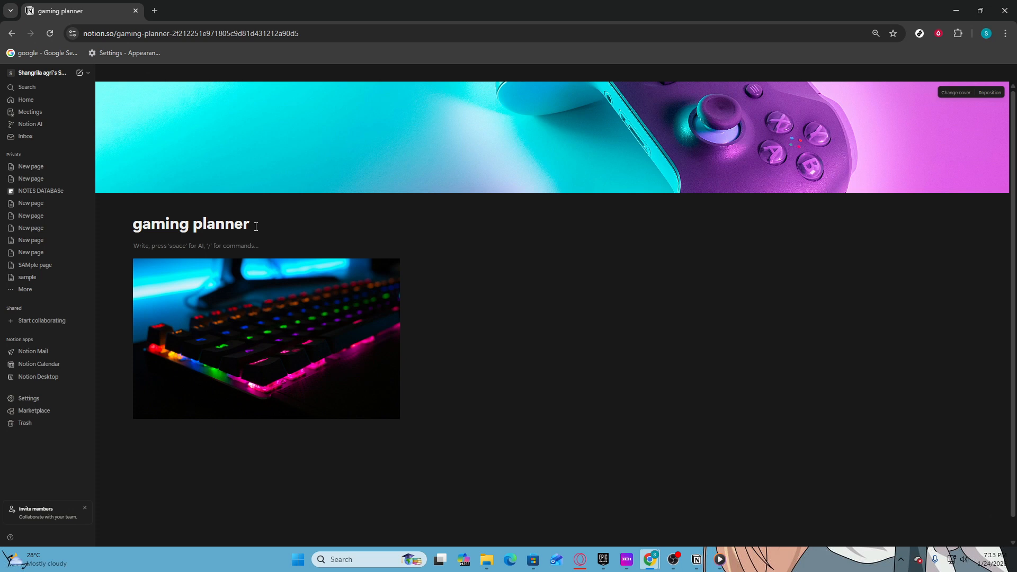
Add the line 'GAMING IDEAS' under the title and a callout block beside the keyboard image.
type("GAMING IDEAS")
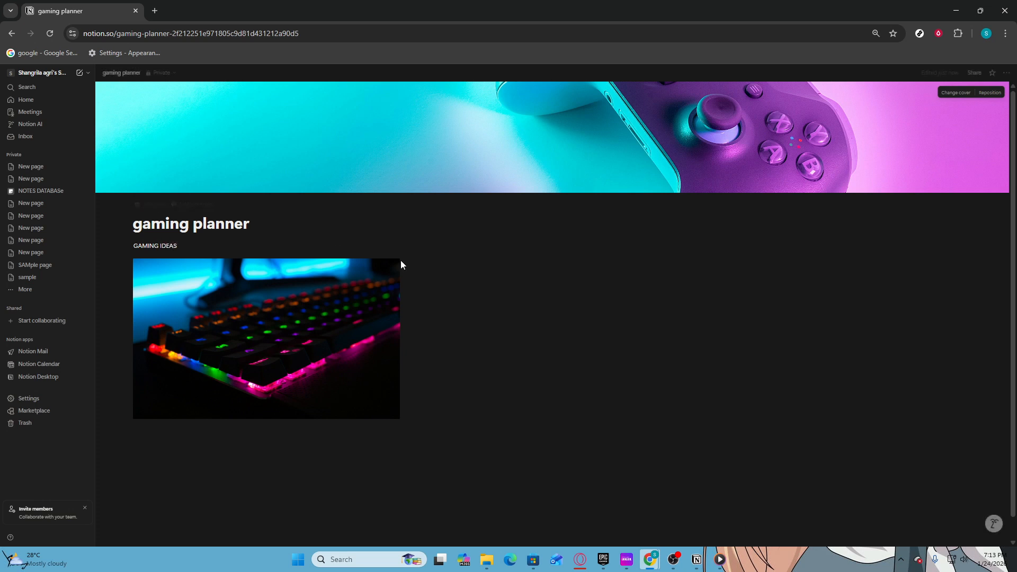
left_click(519, 278)
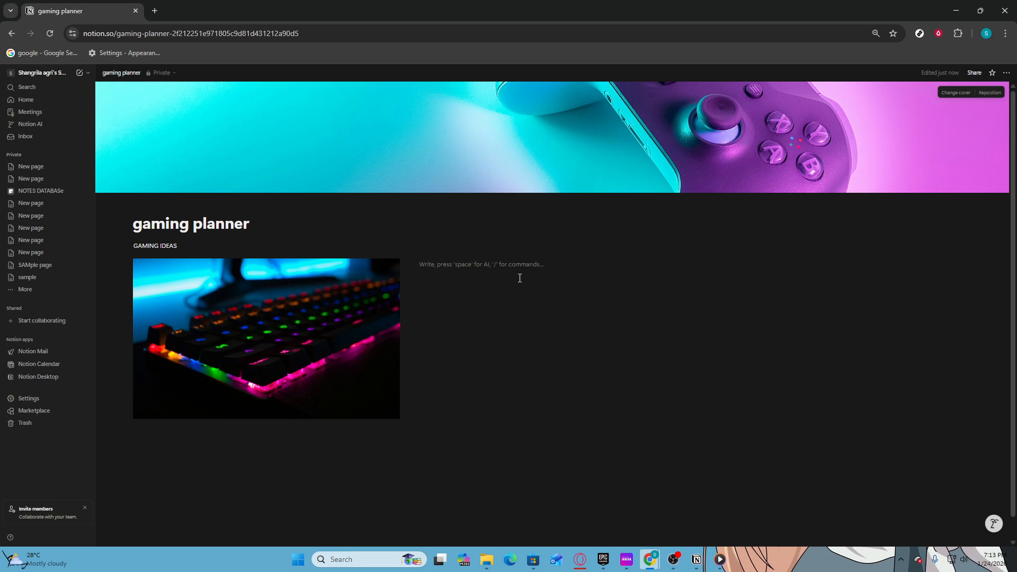
type("/CALL")
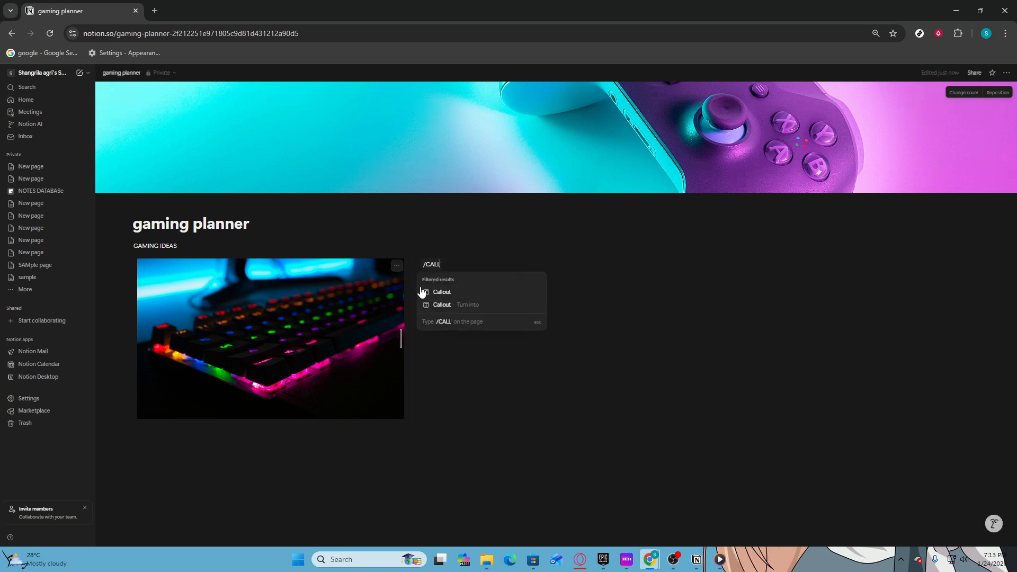
left_click(464, 292)
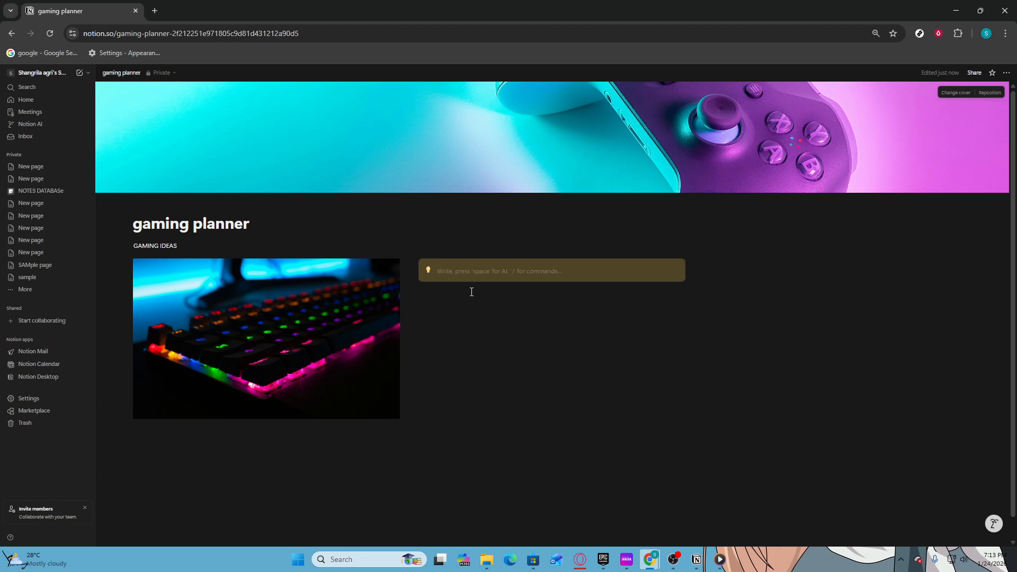
Write 'GAMING IDEAS' in the callout with a second line 'GAME BE BETTER'.
type("GAMING")
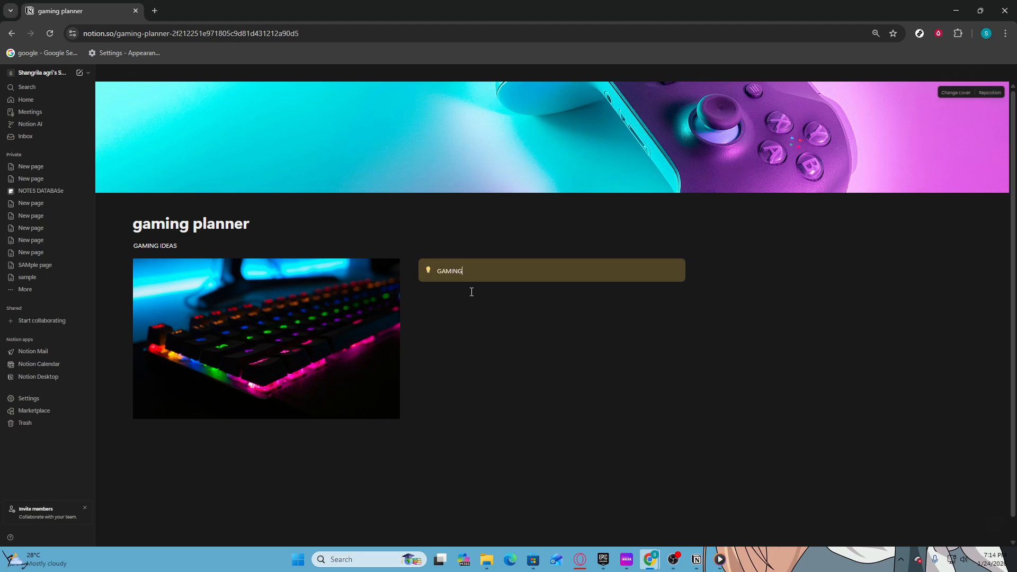
type(" IDEAS")
key("Return")
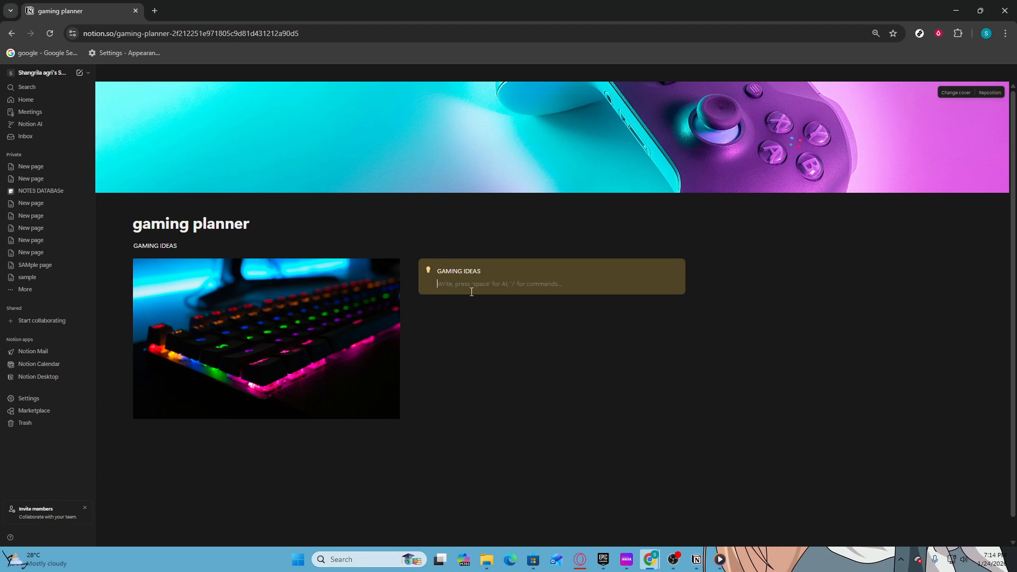
type("GAME")
type(" P")
type("BE")
type(" BETTER")
key("Return")
right_click(462, 288)
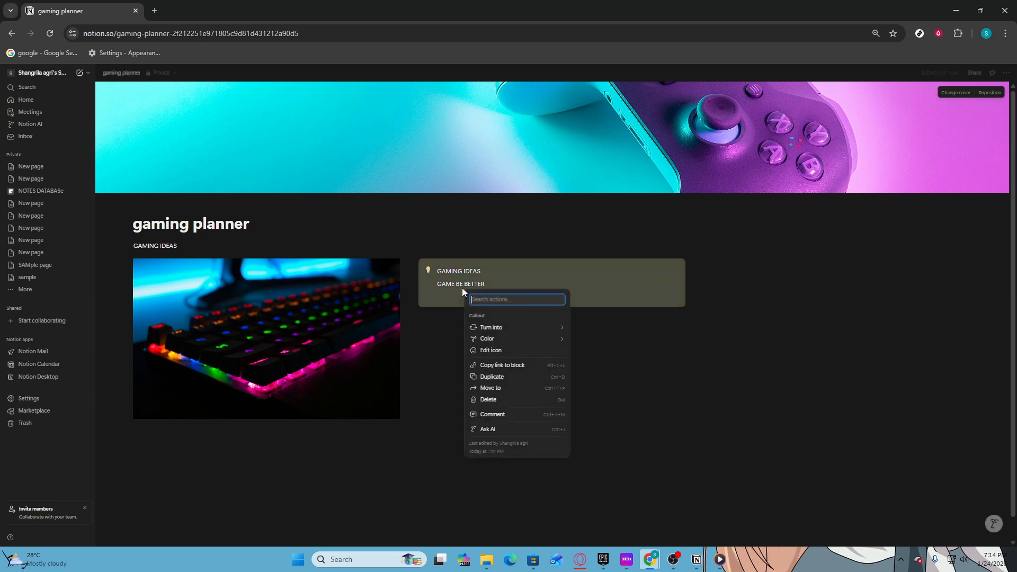
Duplicate the callout twice and drag the third copy into a new right-hand column.
left_click(408, 256)
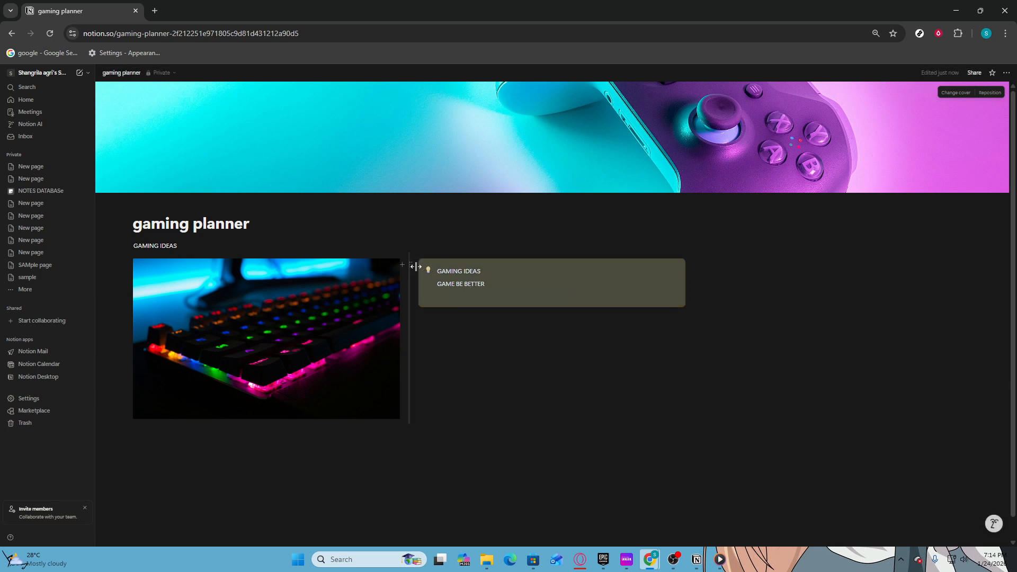
left_click(410, 266)
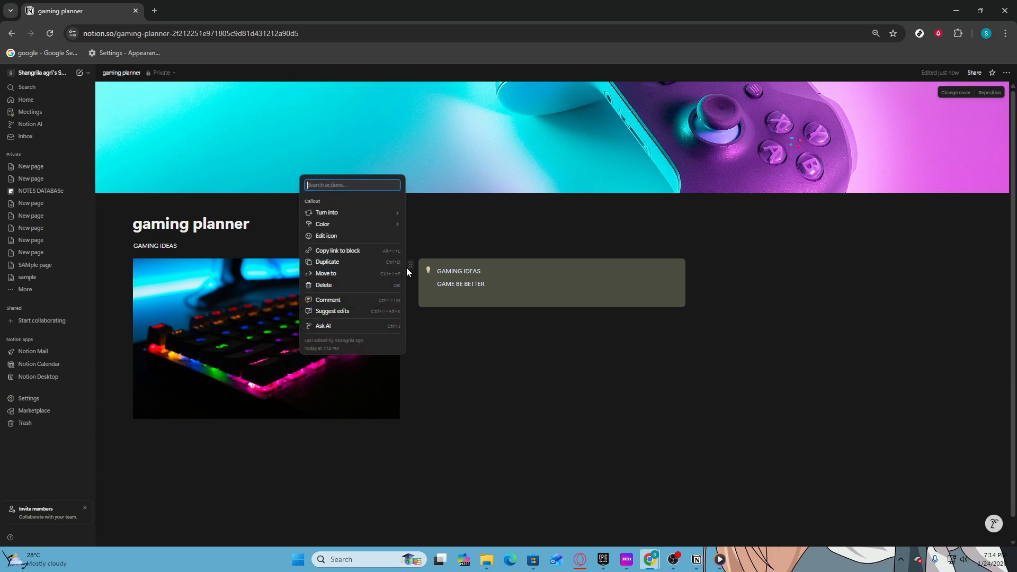
left_click(368, 263)
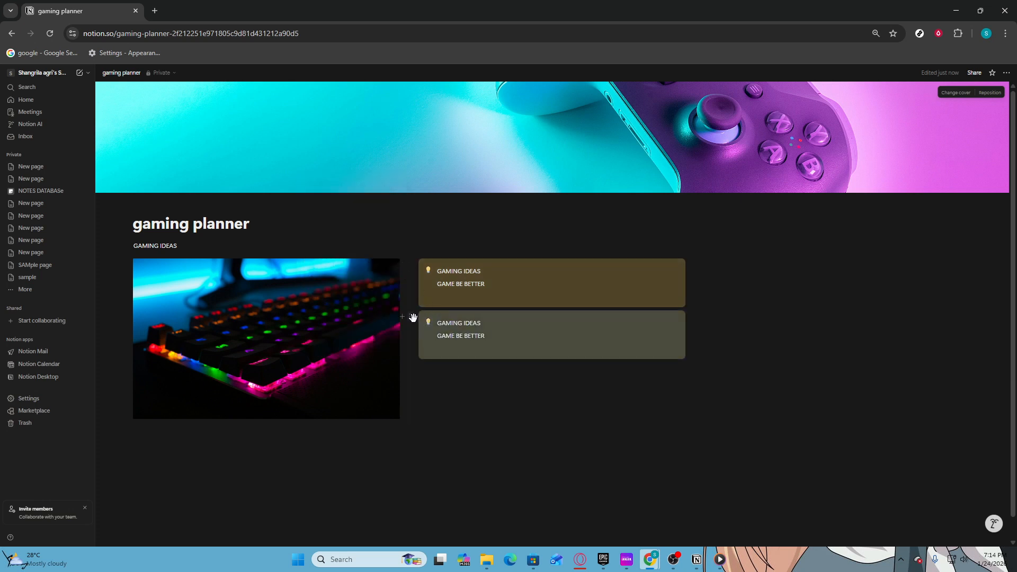
left_click(411, 317)
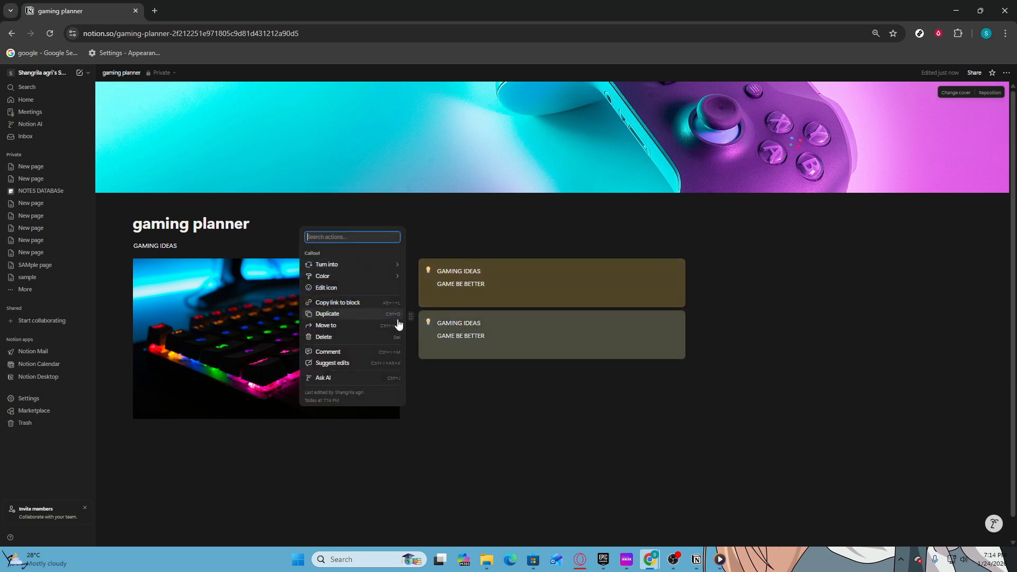
left_click(354, 313)
left_click_drag(411, 370, 652, 302)
left_click(150, 456)
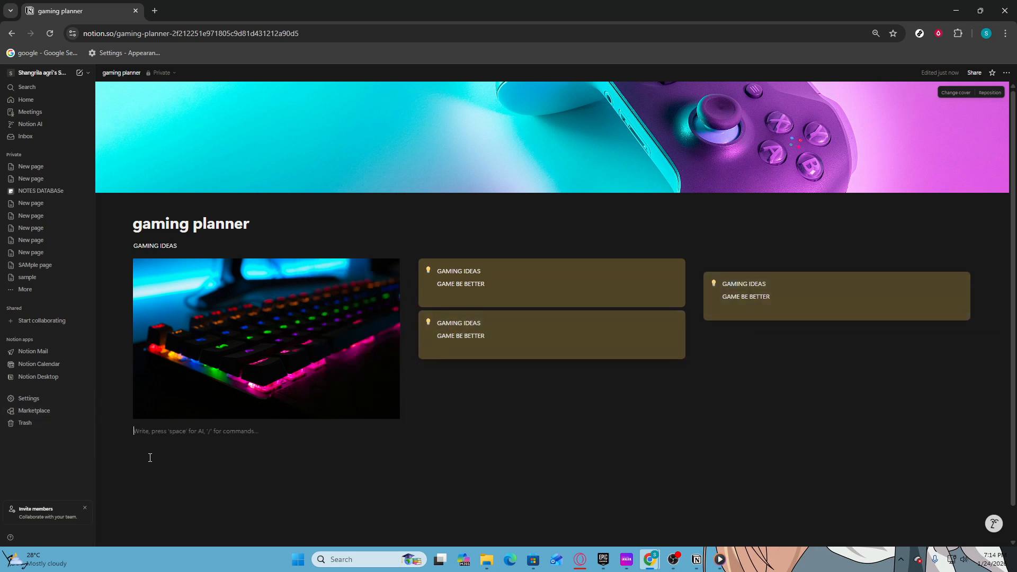
Add a to-do list below the keyboard image with items 'PLAN 1' and 'PLAN 2'.
type("/TO")
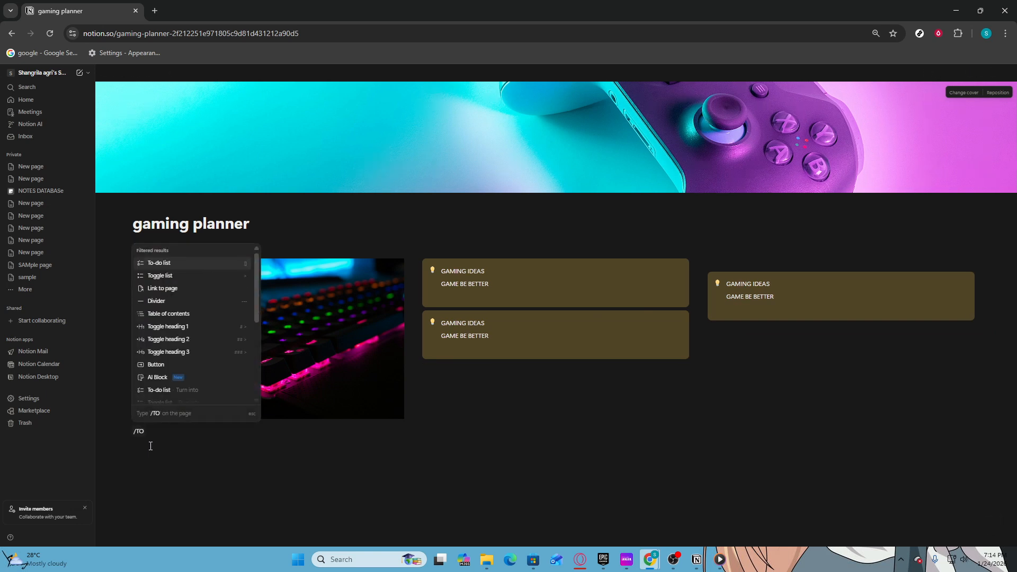
key("Return")
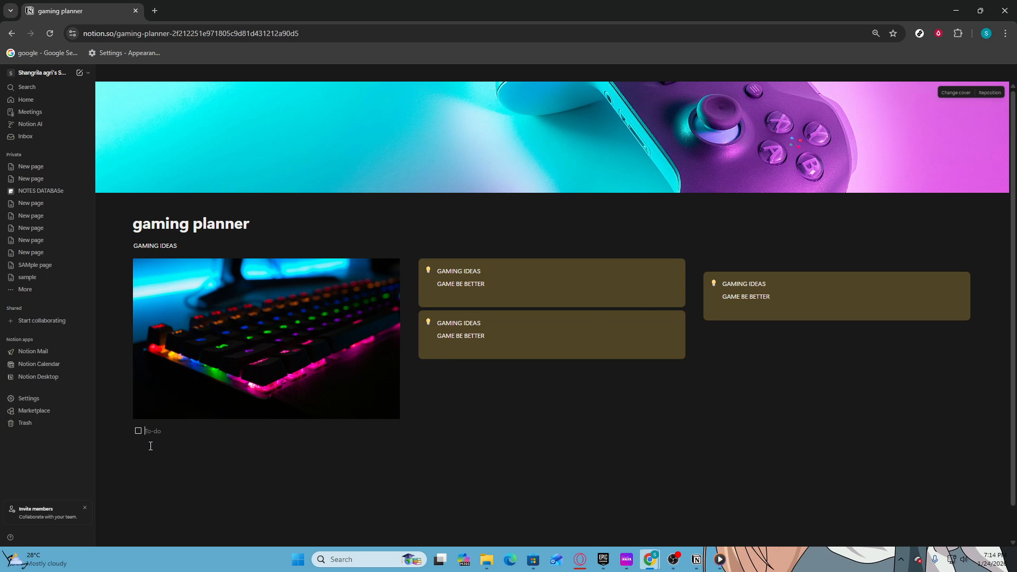
type("PA")
key("BackSpace")
type("LAN 1")
key("Return")
type("PLAN 2")
key("Return")
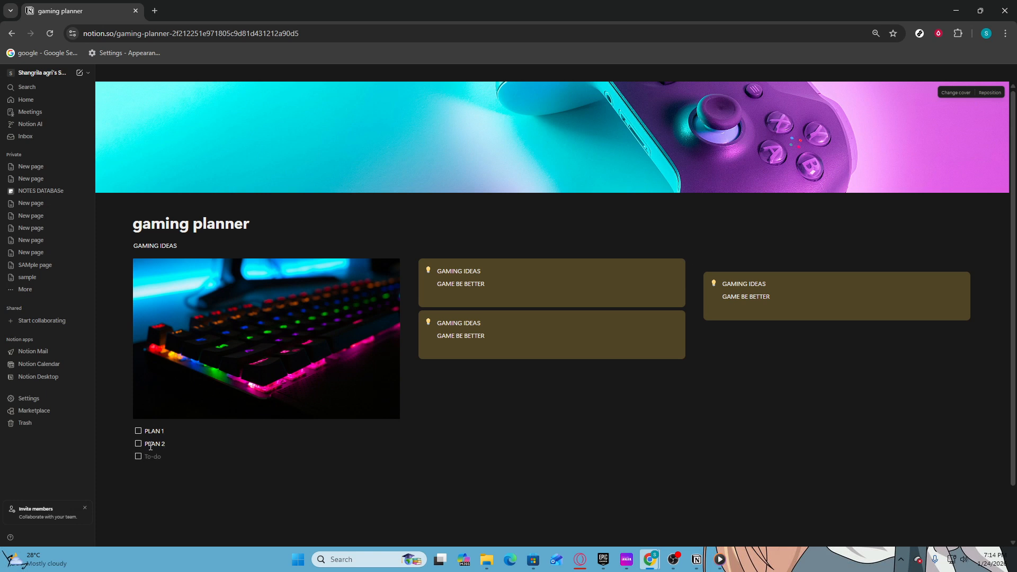